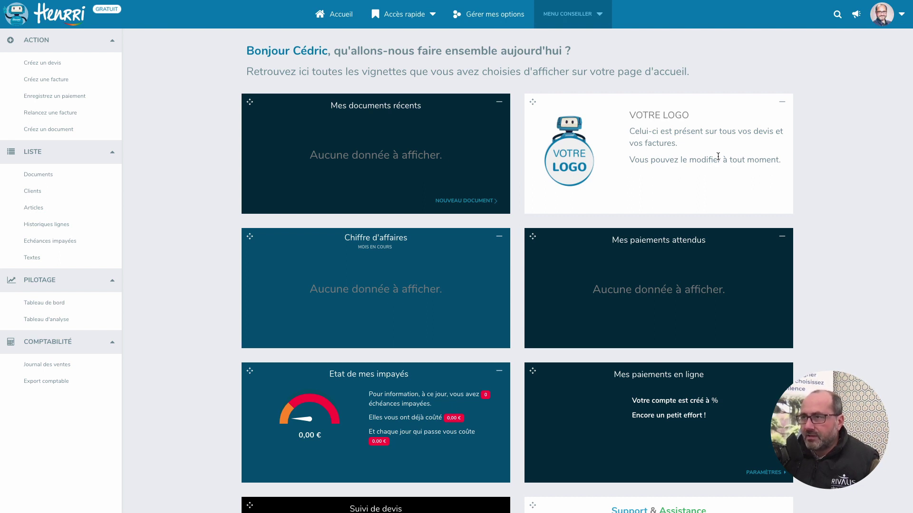
# Open the billing settings and set the default VAT rate to 0 %
pyautogui.click(901, 15)
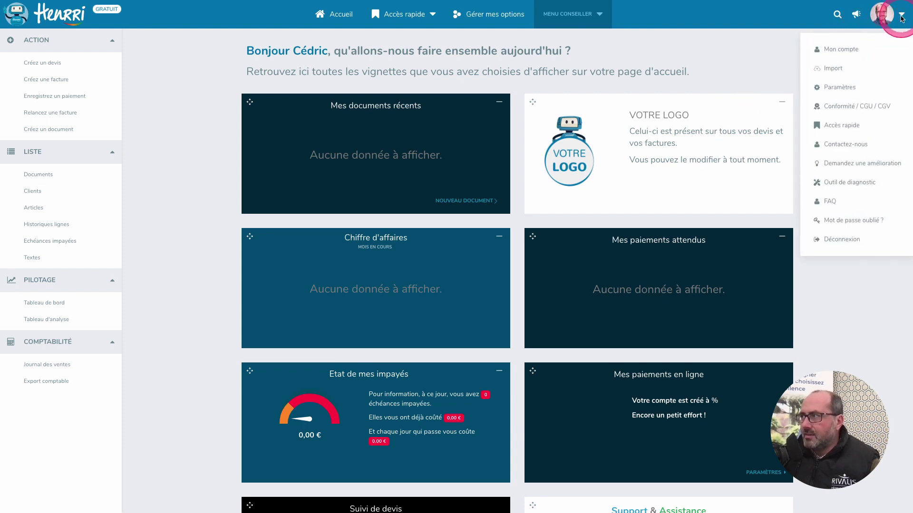
pyautogui.click(838, 89)
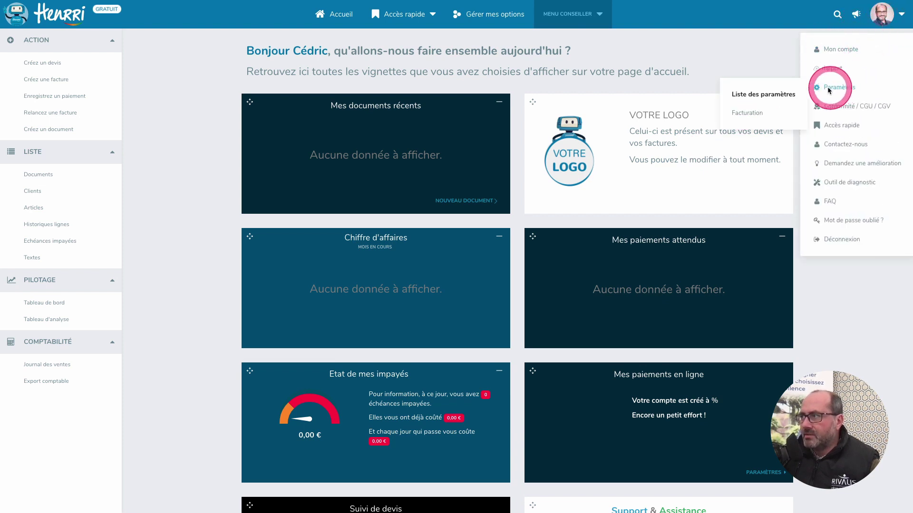
pyautogui.click(751, 114)
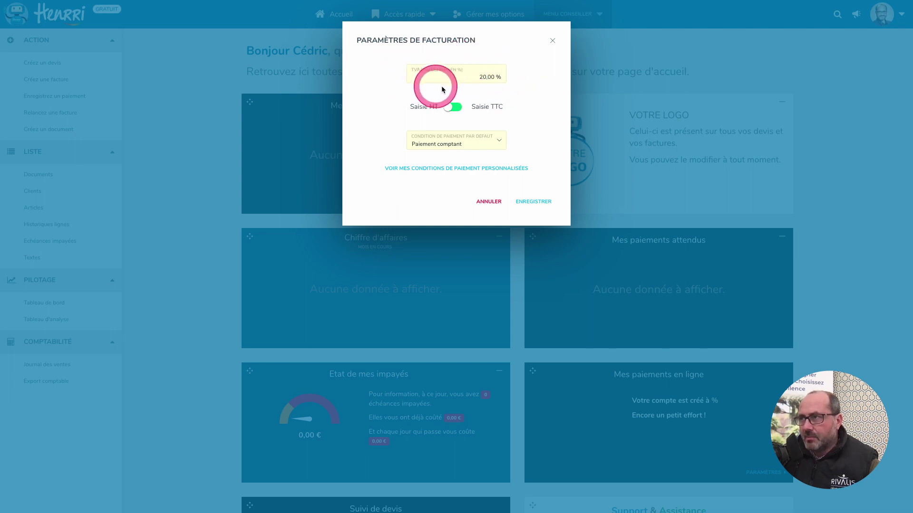
pyautogui.click(472, 75)
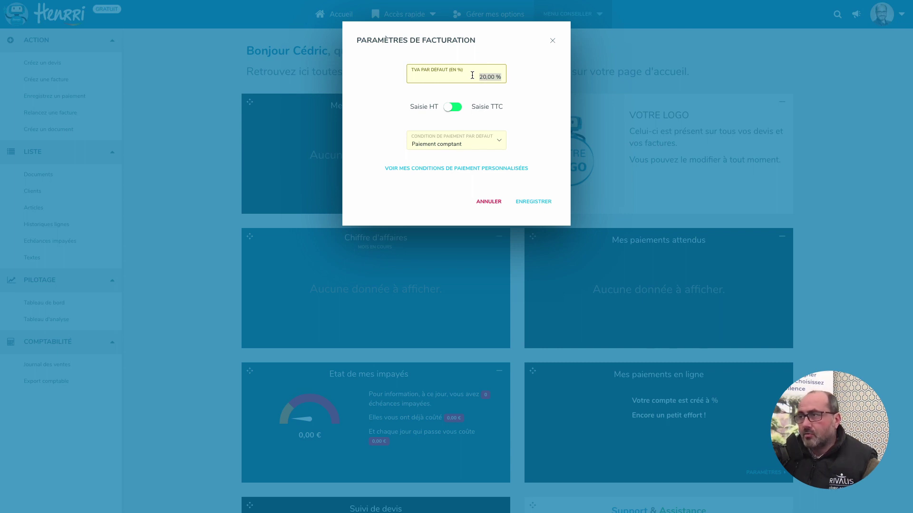
pyautogui.write('0')
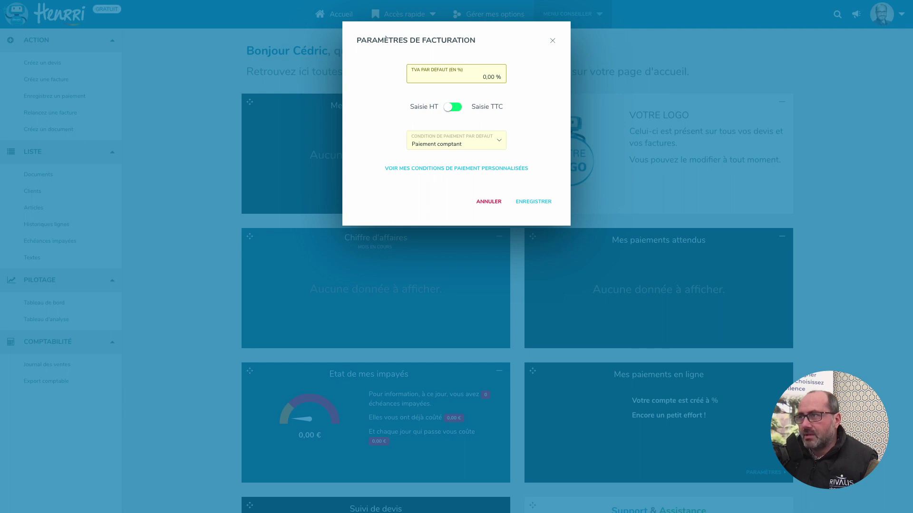
pyautogui.click(472, 75)
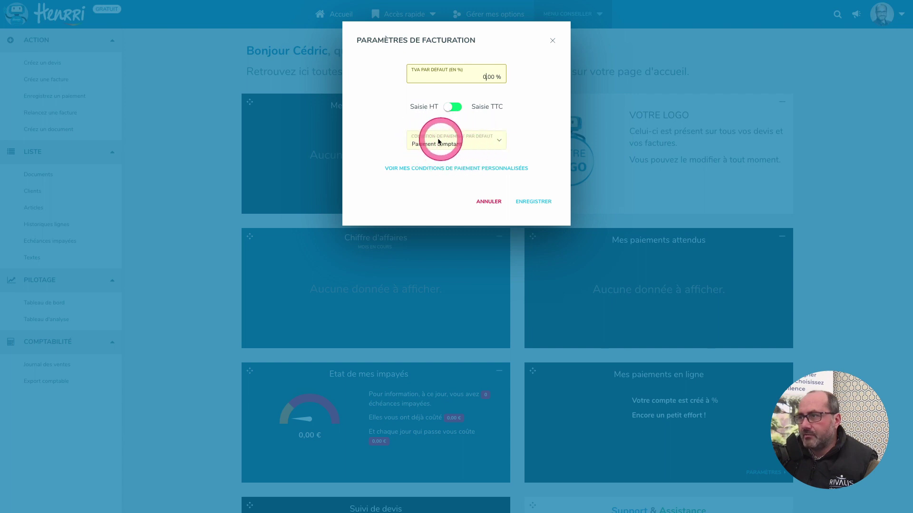
# Set the default payment condition to "À réception" and save the billing settings
pyautogui.click(487, 140)
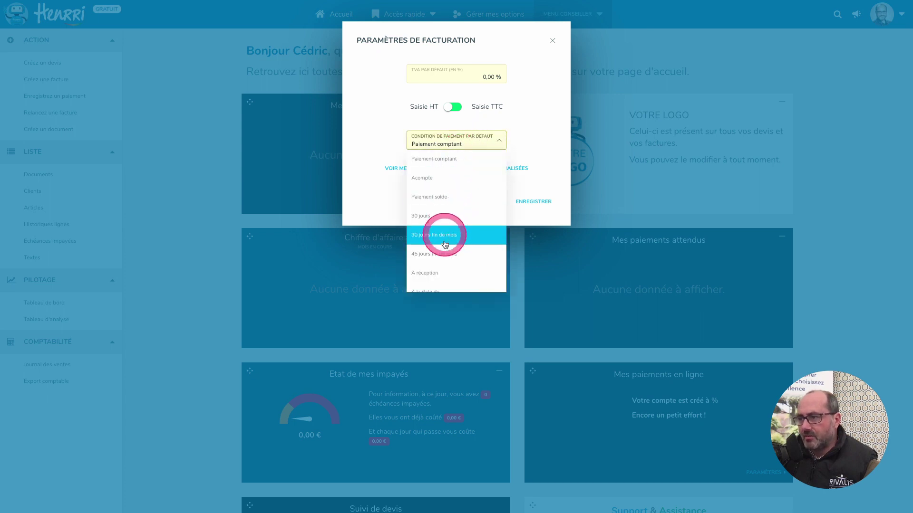
pyautogui.click(440, 272)
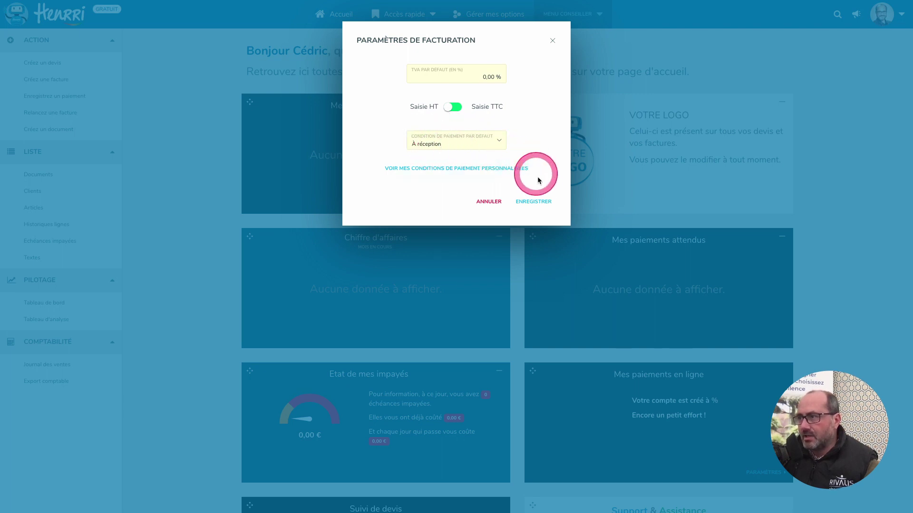
pyautogui.click(542, 204)
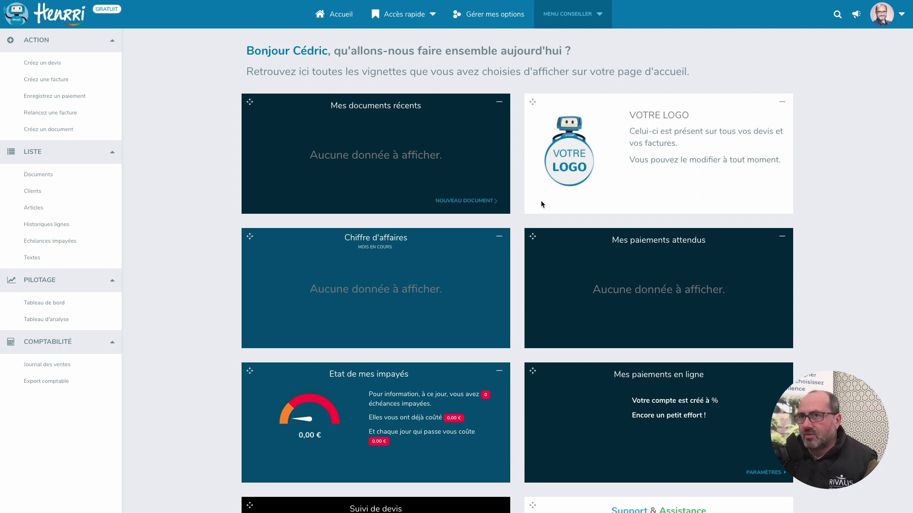
# Create a new quote and activate the document personalisation option, leaving the displayed columns as they are
pyautogui.click(40, 65)
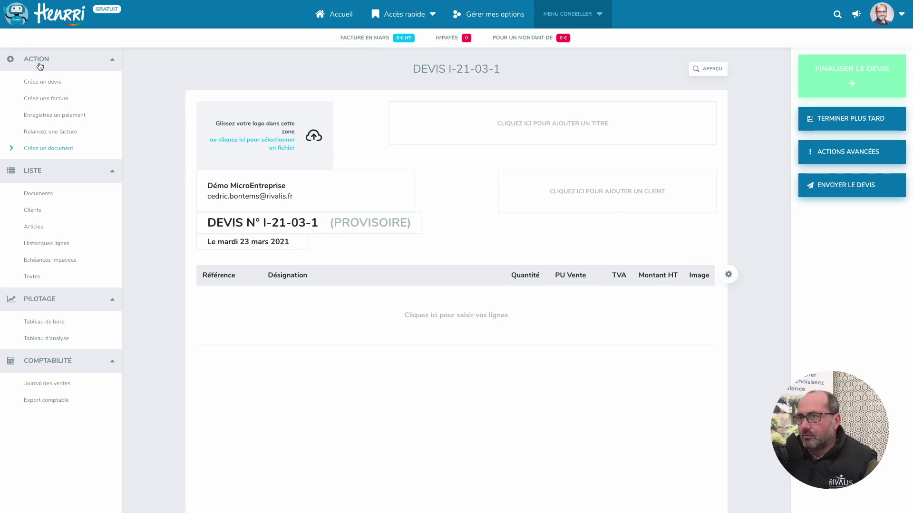
pyautogui.click(728, 276)
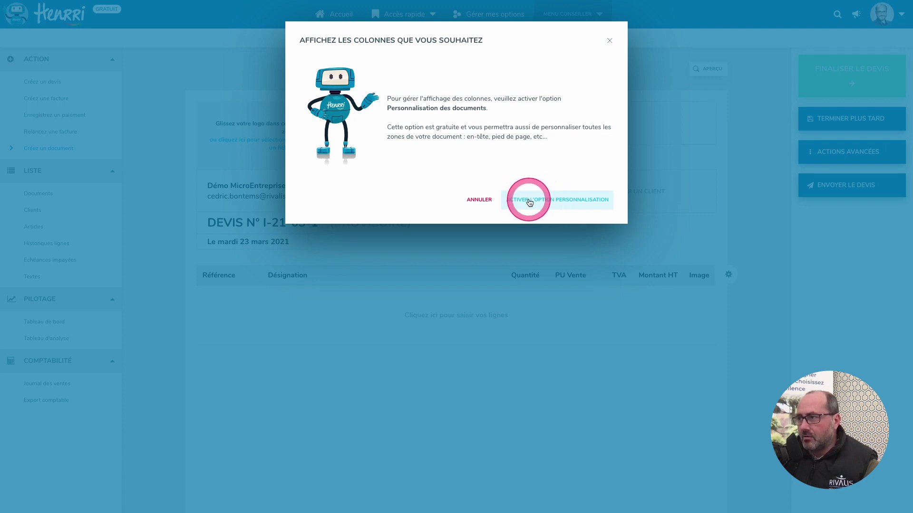
pyautogui.click(563, 200)
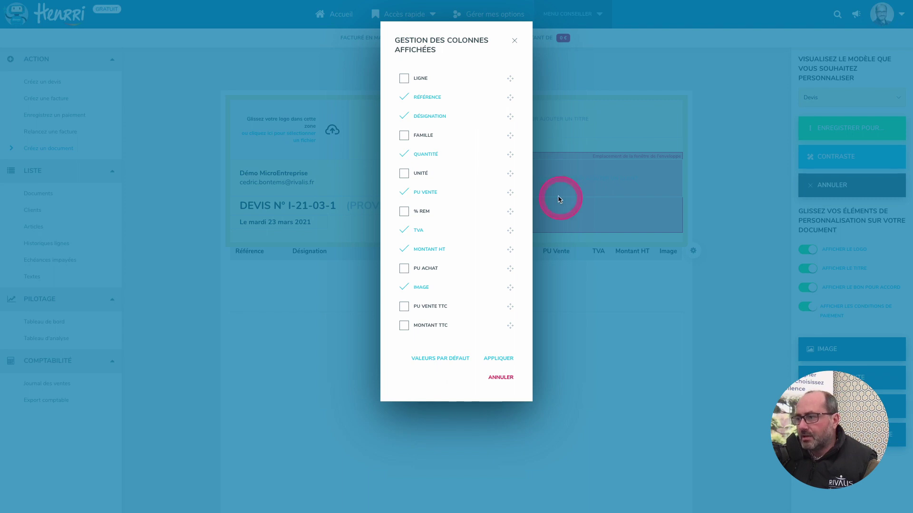
pyautogui.click(499, 379)
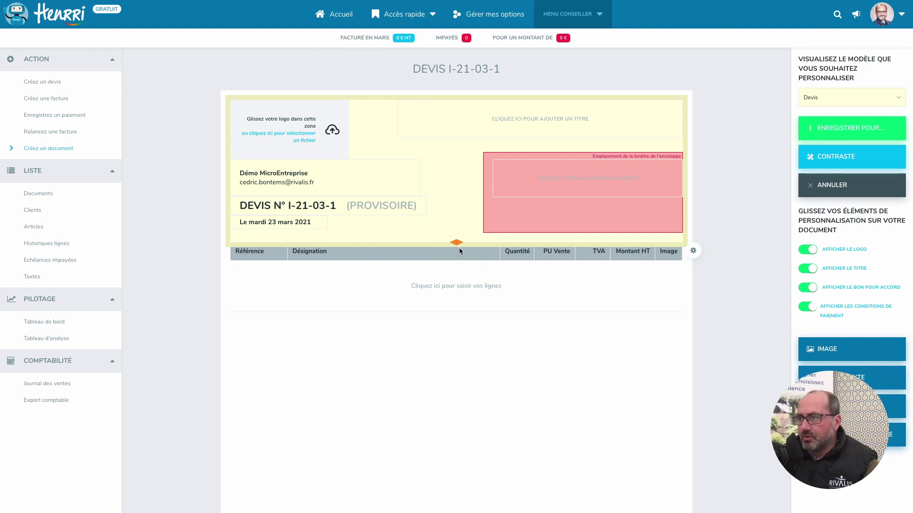
# Copy the mention "TVA non applicable, art. 293 B du CGI" from the web page on micro-enterprise invoicing
pyautogui.scroll(-6, 458, 247)
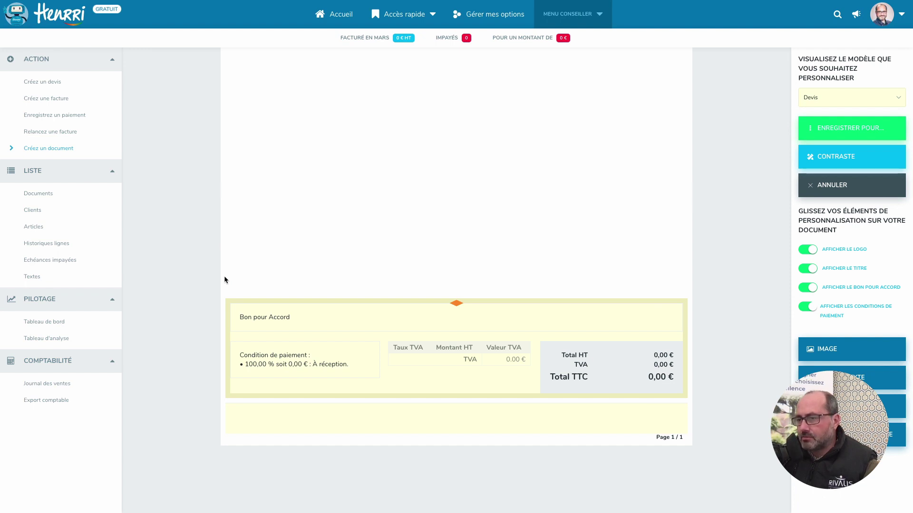
pyautogui.moveTo(217, 316); pyautogui.dragTo(458, 408)
pyautogui.moveTo(467, 253); pyautogui.dragTo(466, 240)
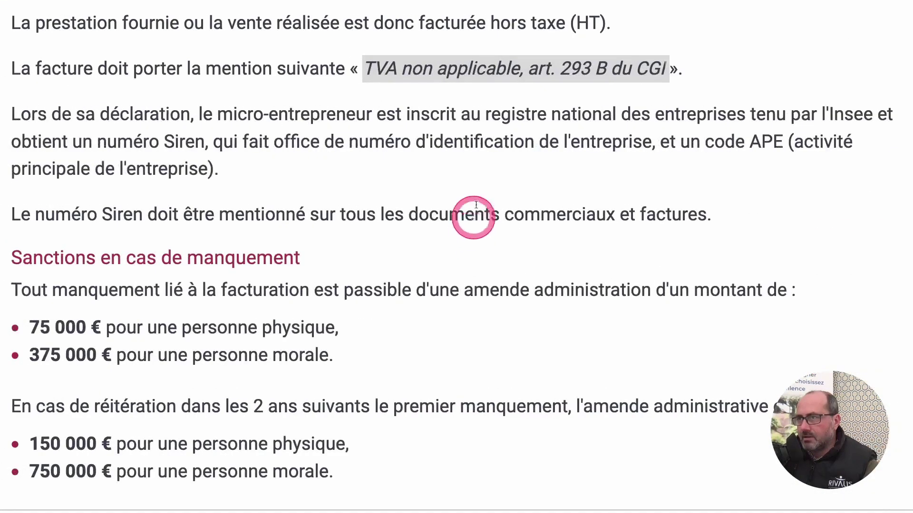
pyautogui.rightClick(446, 73)
pyautogui.click(456, 92)
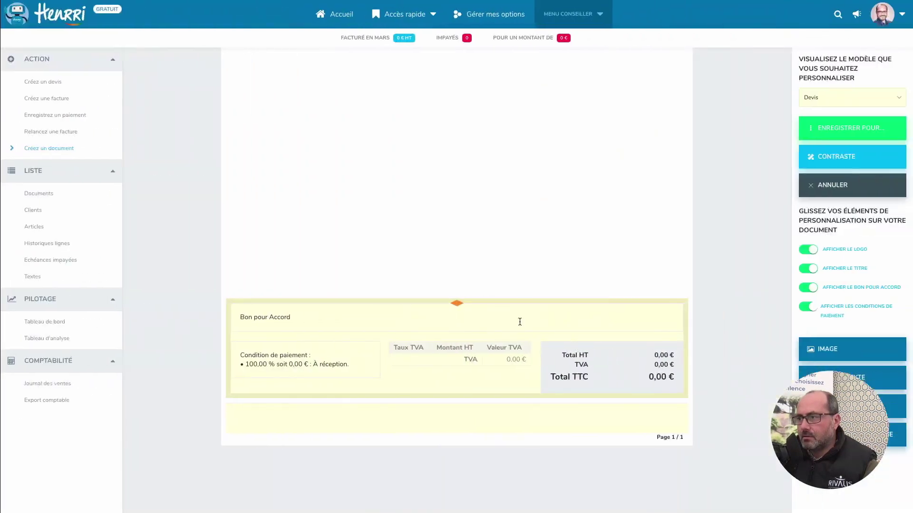
# Paste "TVA non applicable, art. 293 B du CGI" into the empty footer of the quote template
pyautogui.click(431, 418)
pyautogui.write('TVA non applicable, art. 293 B du CGI')
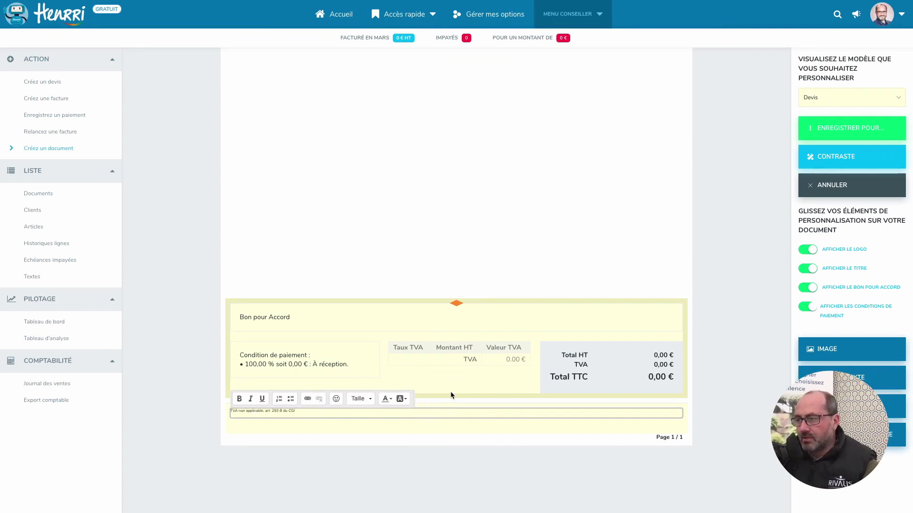
pyautogui.click(451, 393)
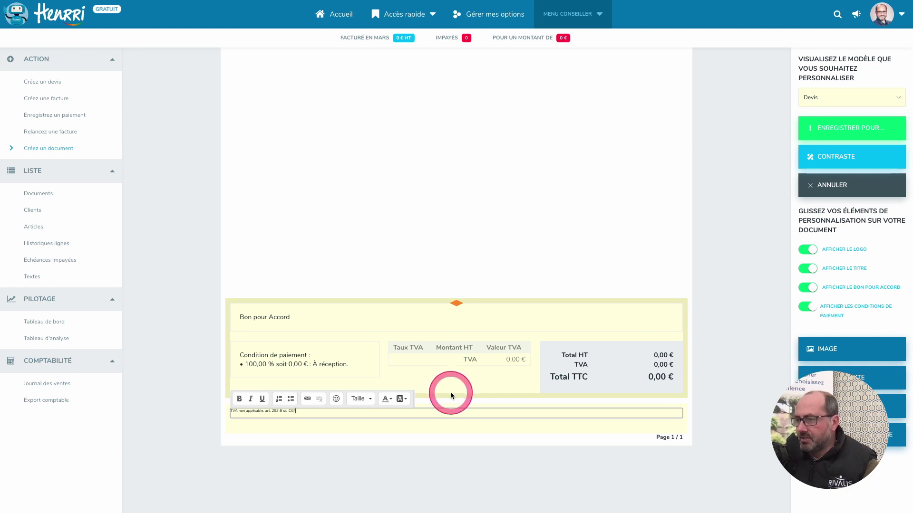
# Replace the footer text with the default original footer text
pyautogui.click(763, 425)
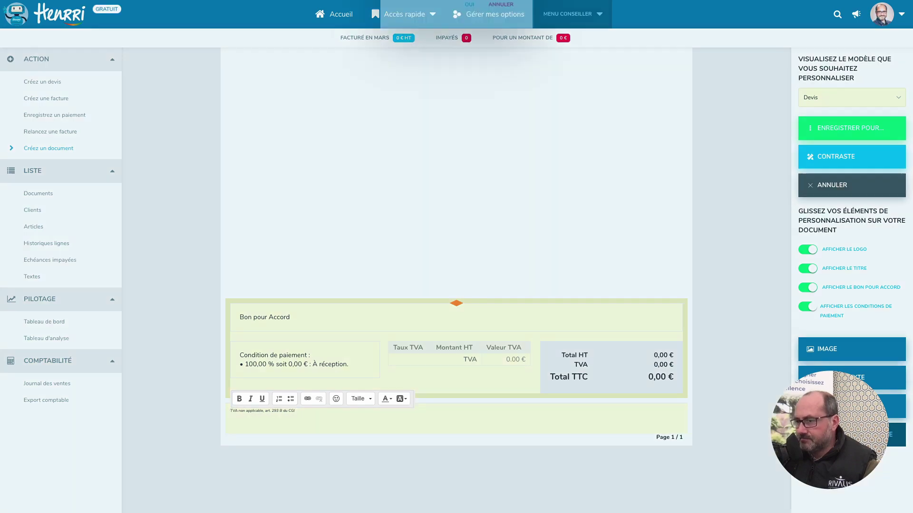
pyautogui.click(456, 108)
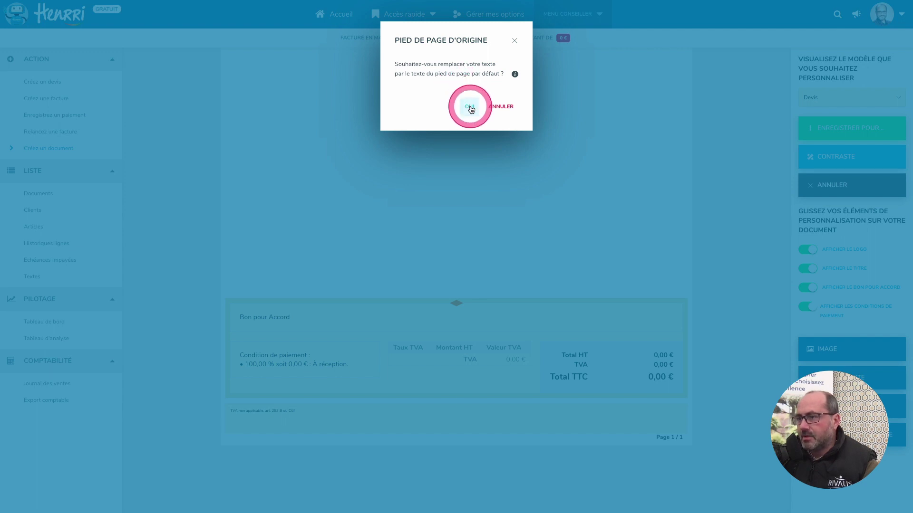
pyautogui.click(470, 109)
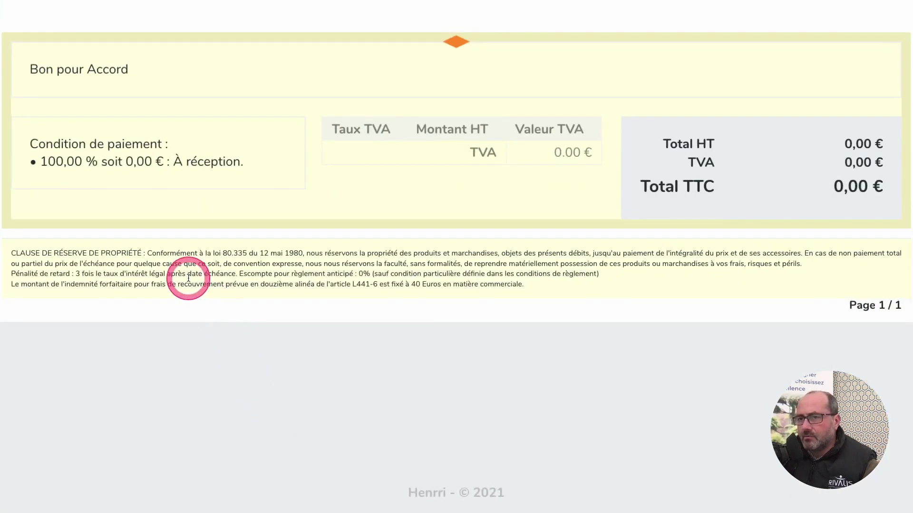
# Review the footer's clauses on retention of title, late-payment penalty, early-payment discount and fixed recovery indemnity
pyautogui.click(46, 252)
pyautogui.moveTo(47, 252); pyautogui.dragTo(185, 253)
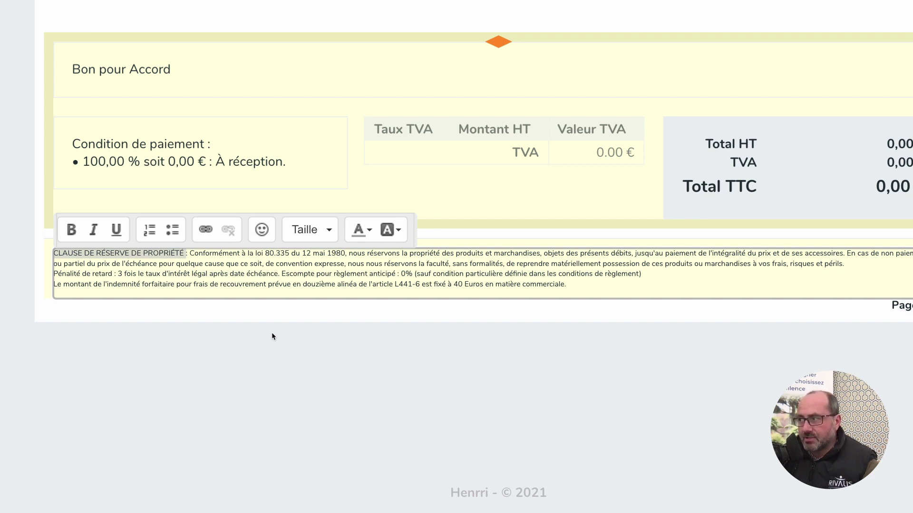
pyautogui.moveTo(54, 273); pyautogui.dragTo(113, 273)
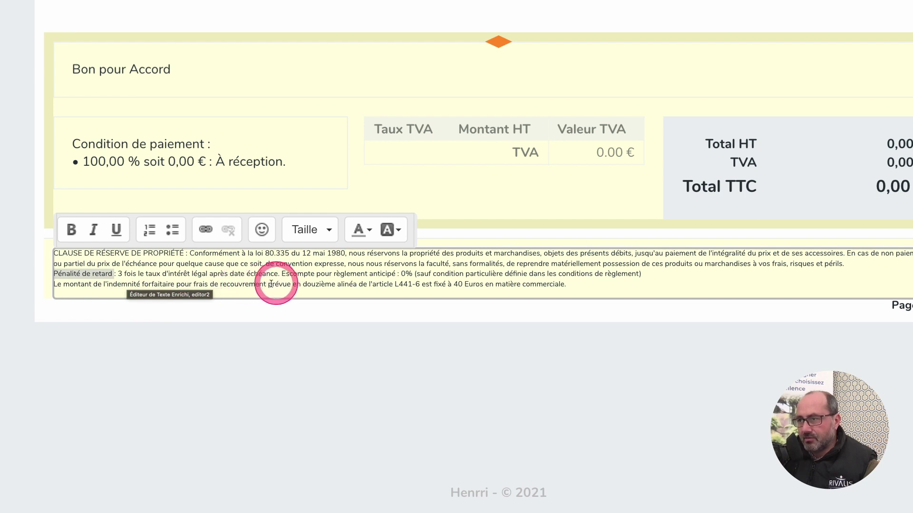
pyautogui.moveTo(281, 274); pyautogui.dragTo(400, 275)
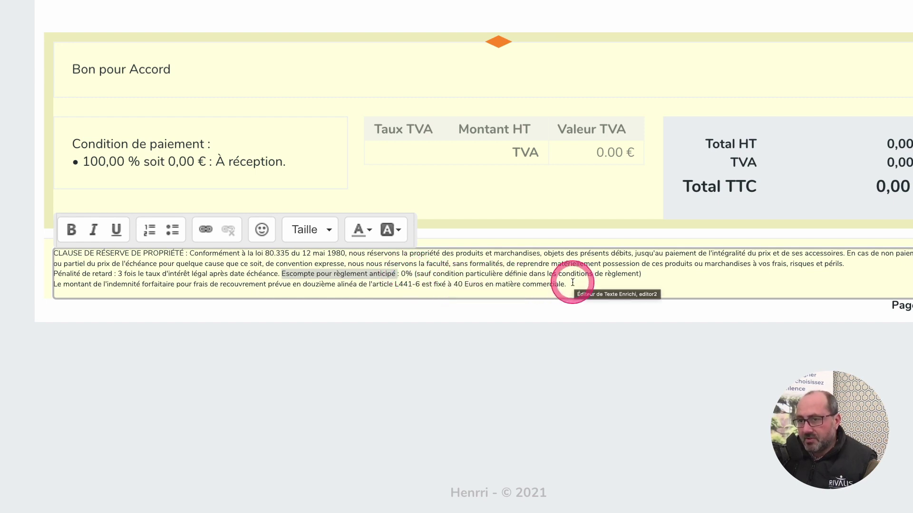
pyautogui.moveTo(54, 284); pyautogui.dragTo(268, 287)
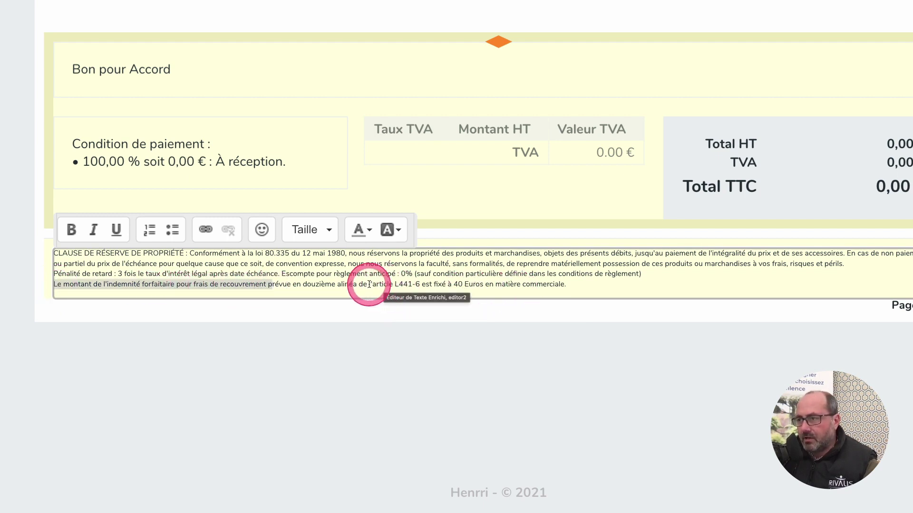
pyautogui.moveTo(368, 285); pyautogui.dragTo(458, 284)
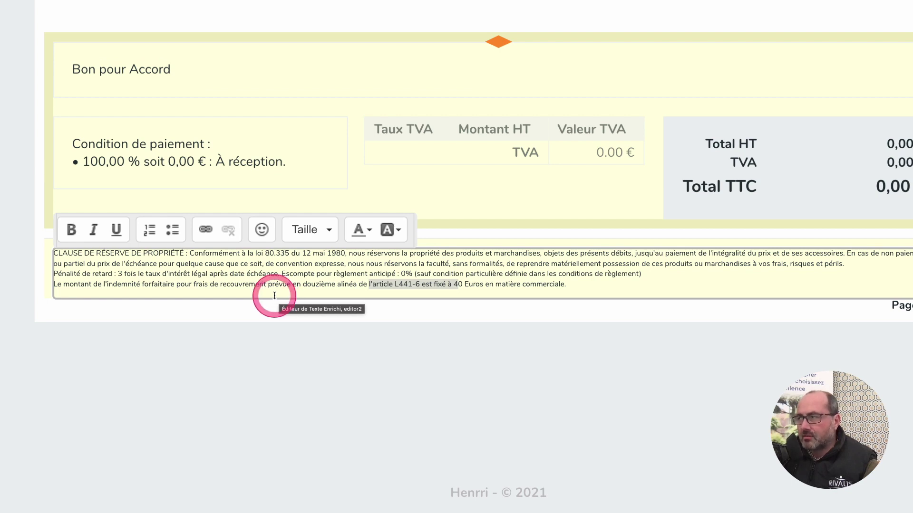
# Insert "TVA non applicable, art. 293 B du CGI" at the start of the footer text and format it bold at size 14
pyautogui.click(54, 254)
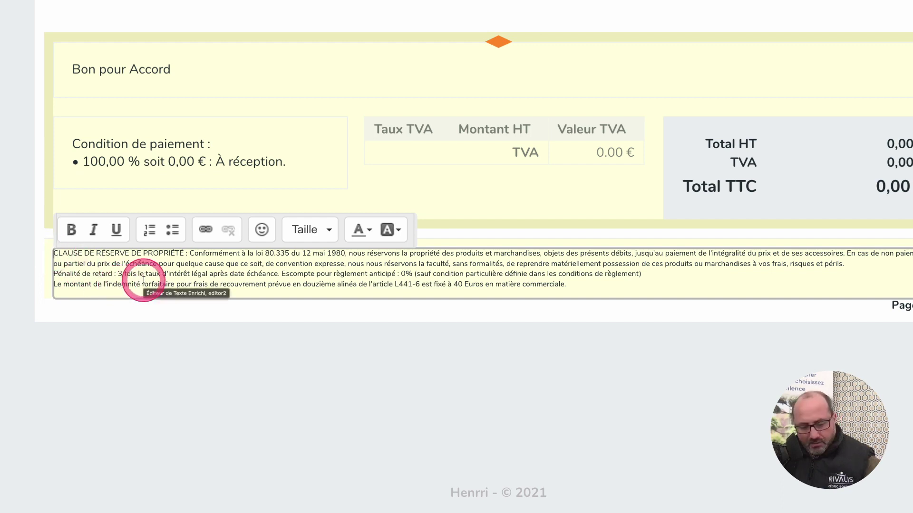
pyautogui.write('TVA non applicable, art. 293 B du CGI')
pyautogui.keyDown('shift'); pyautogui.click(54, 252); pyautogui.keyUp('shift')
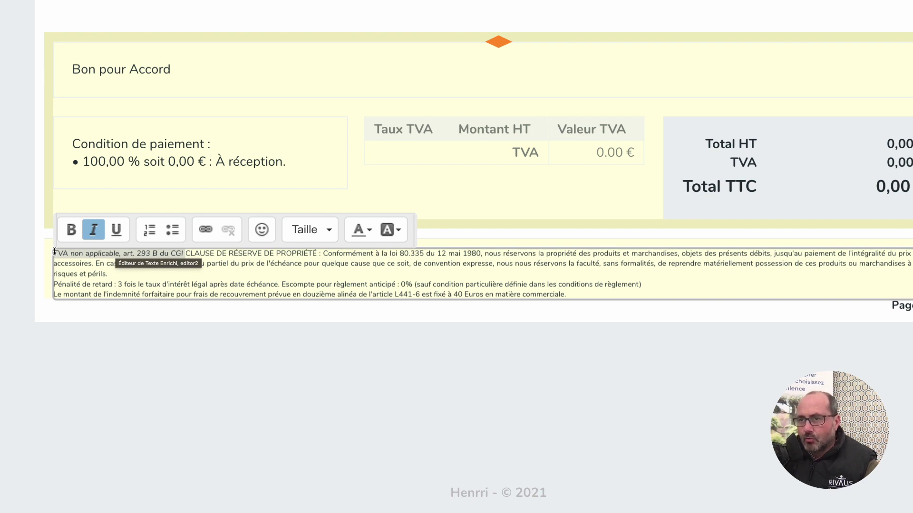
pyautogui.click(69, 233)
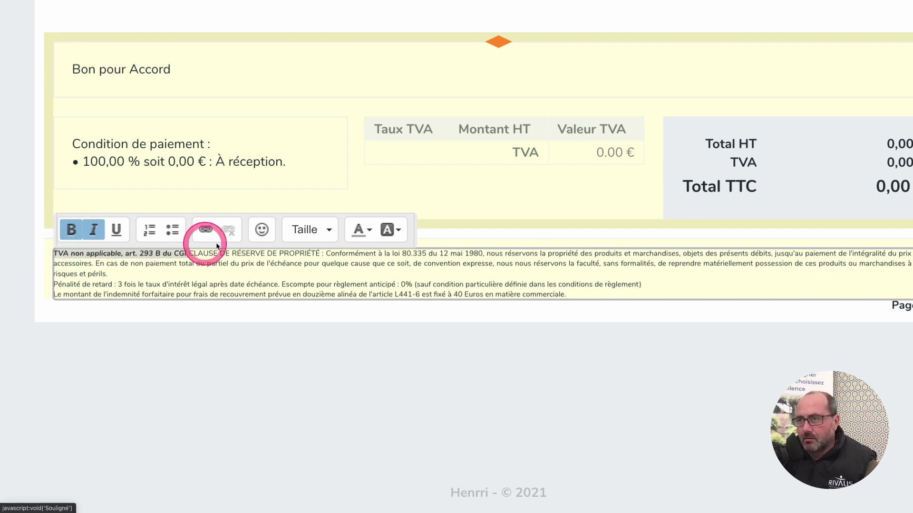
pyautogui.click(328, 231)
pyautogui.click(307, 370)
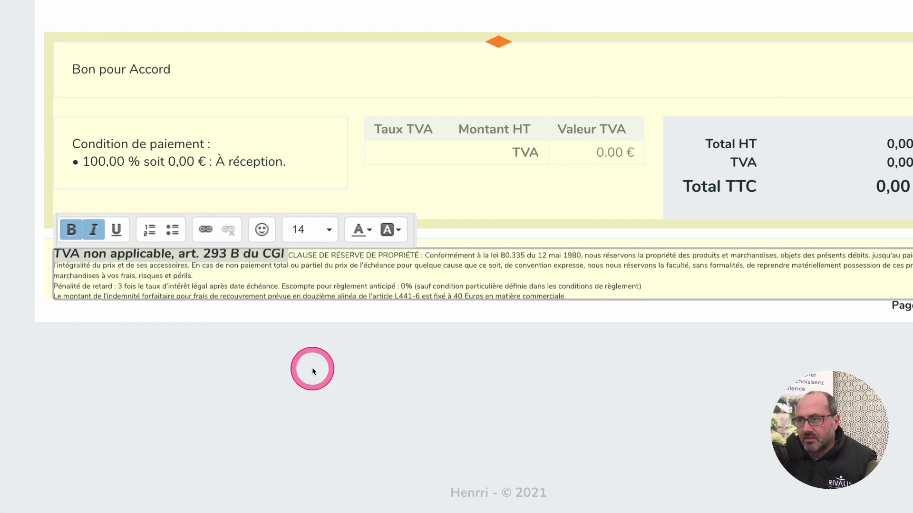
pyautogui.click(330, 269)
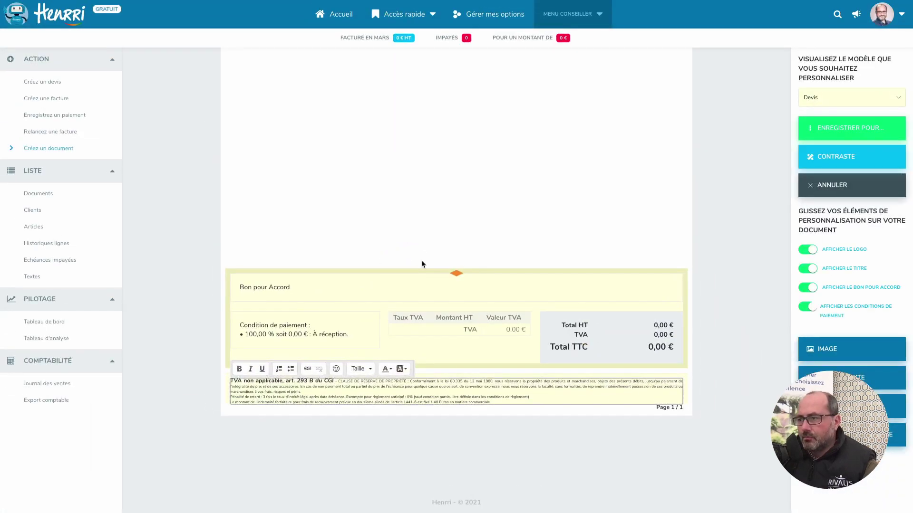
# Save the personalised layout for all document models (Devis, Facture ...)
pyautogui.scroll(8, 421, 262)
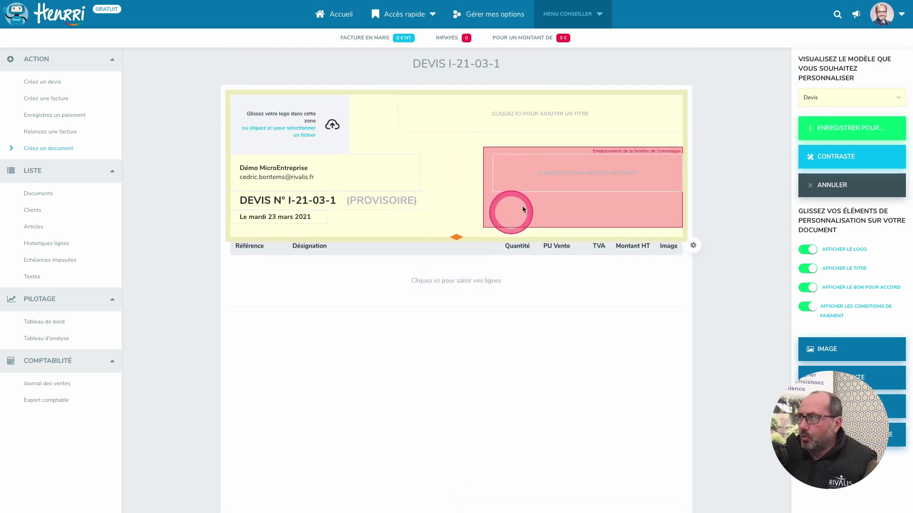
pyautogui.click(826, 128)
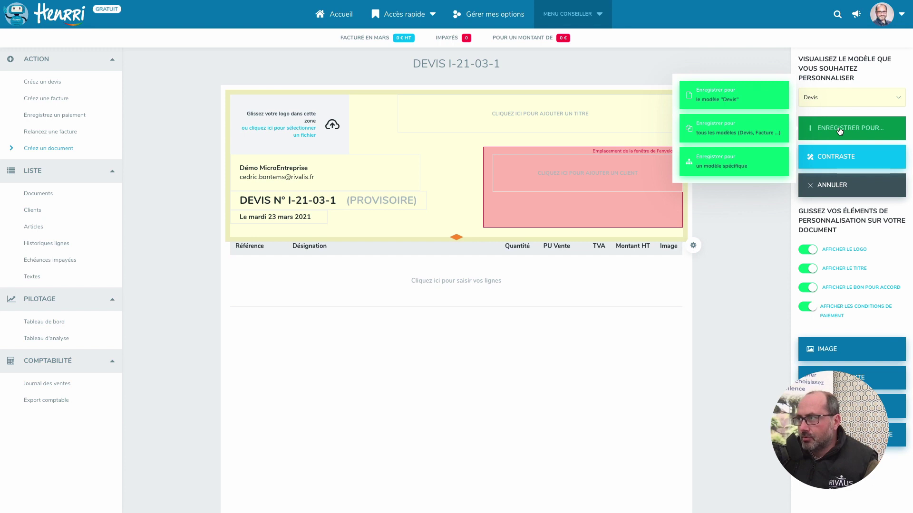
pyautogui.click(732, 128)
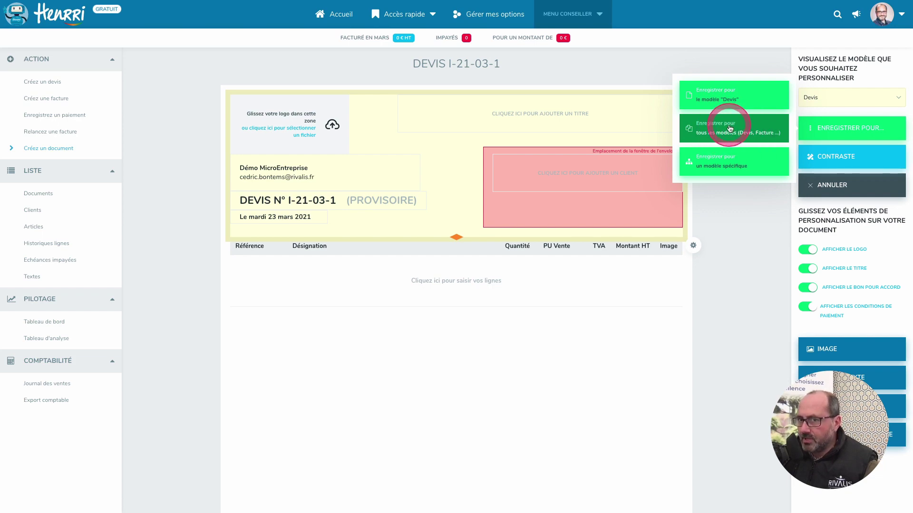
pyautogui.click(730, 129)
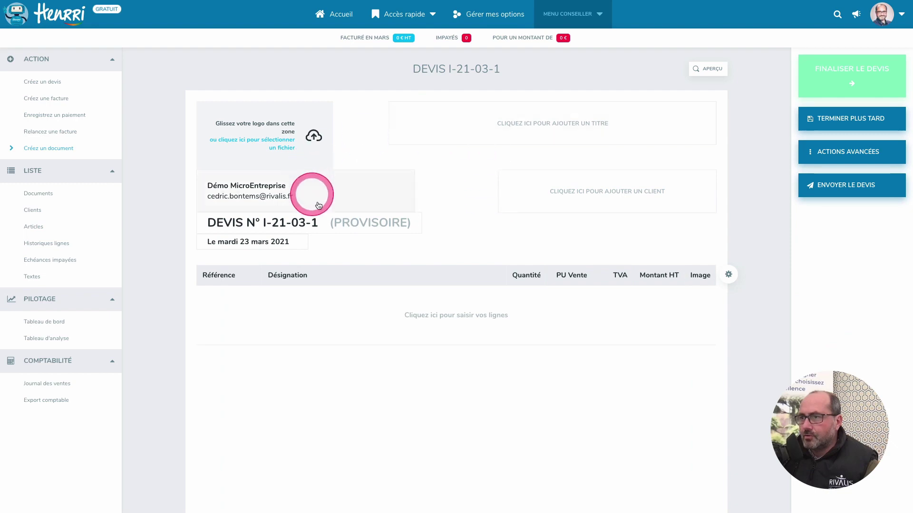
# Change the document type from Devis to Facture and check that the bold VAT mention appears in the footer of both
pyautogui.scroll(-5, 476, 214)
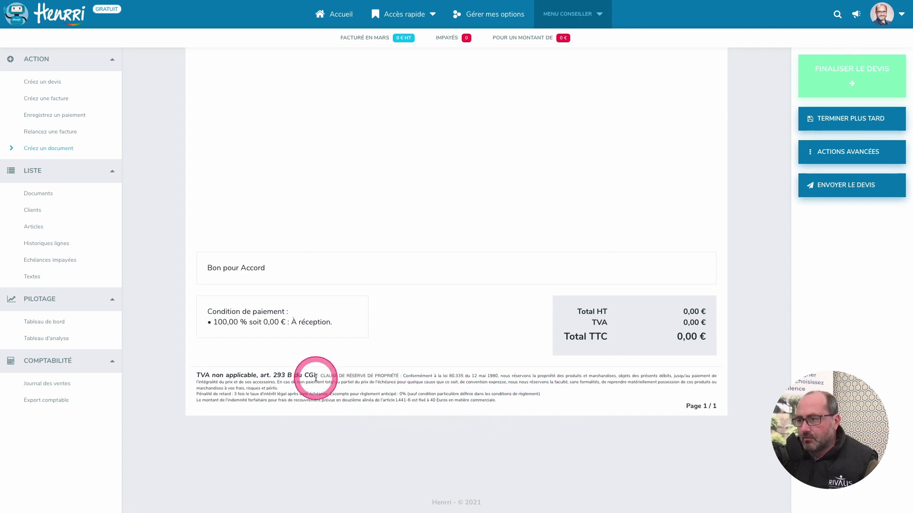
pyautogui.click(202, 375)
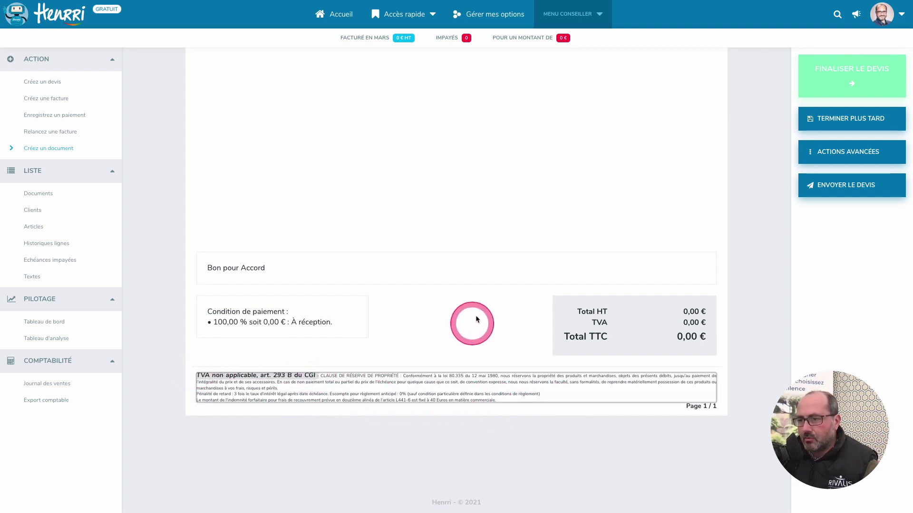
pyautogui.scroll(10, 407, 218)
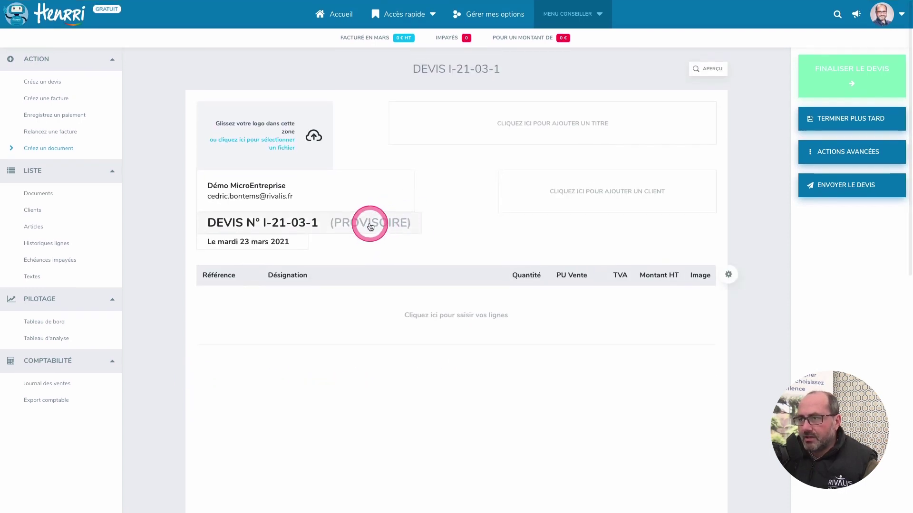
pyautogui.click(376, 224)
pyautogui.click(407, 84)
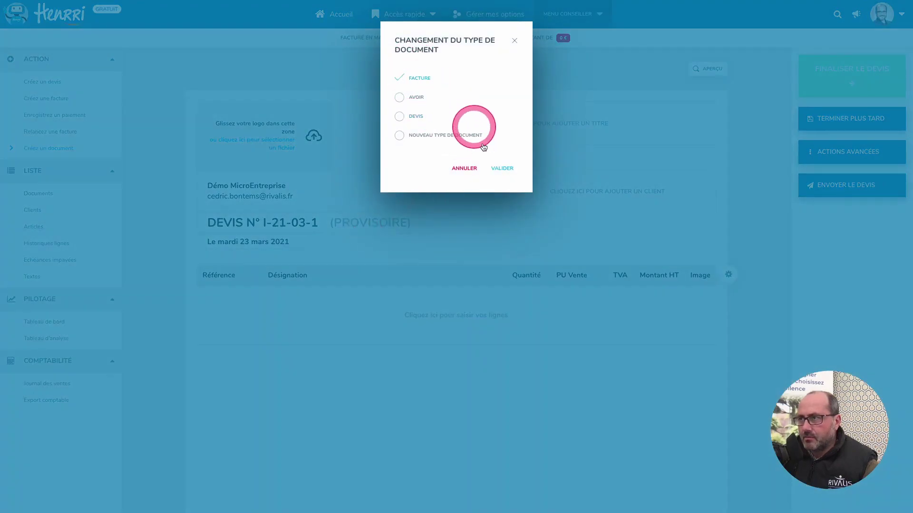
pyautogui.click(505, 172)
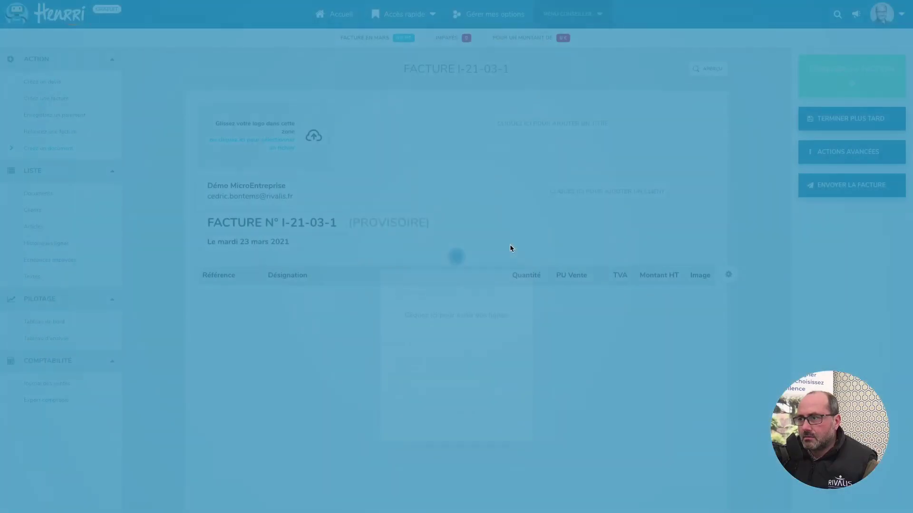
pyautogui.scroll(-5, 510, 245)
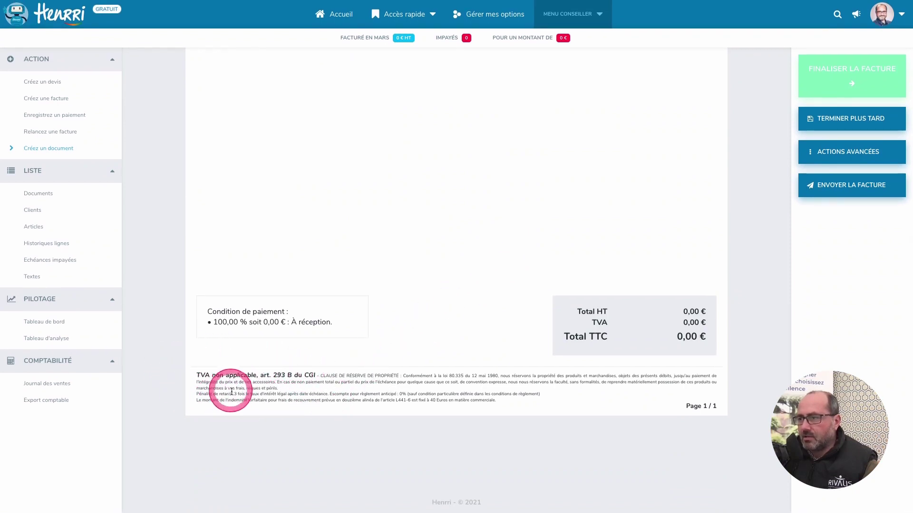
pyautogui.scroll(5, 407, 378)
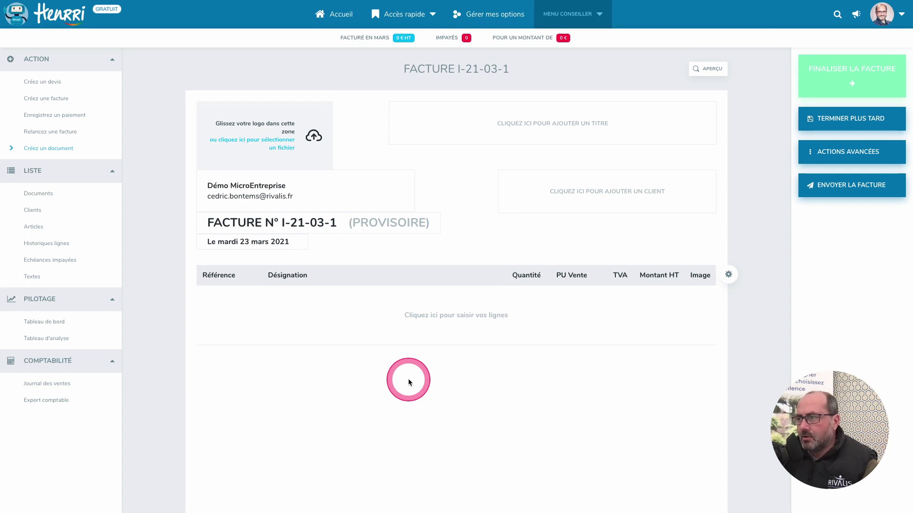
# Insert a service line named "Mon super service" with a pre-tax selling price of 800 € and return to the invoice
pyautogui.click(486, 313)
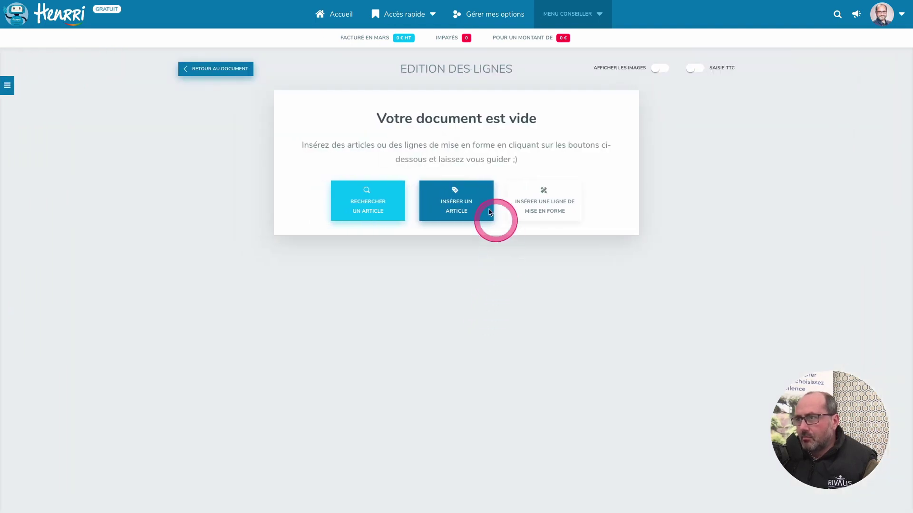
pyautogui.click(476, 204)
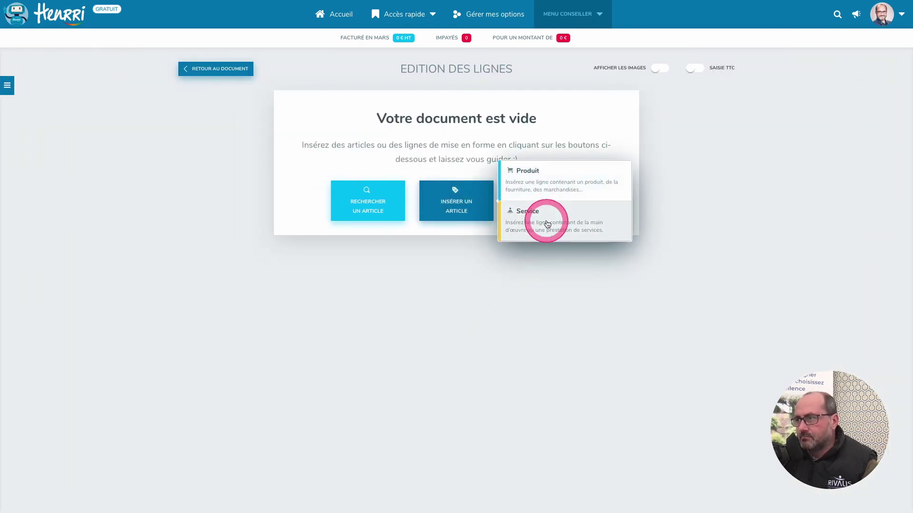
pyautogui.click(546, 220)
pyautogui.write('Mon super')
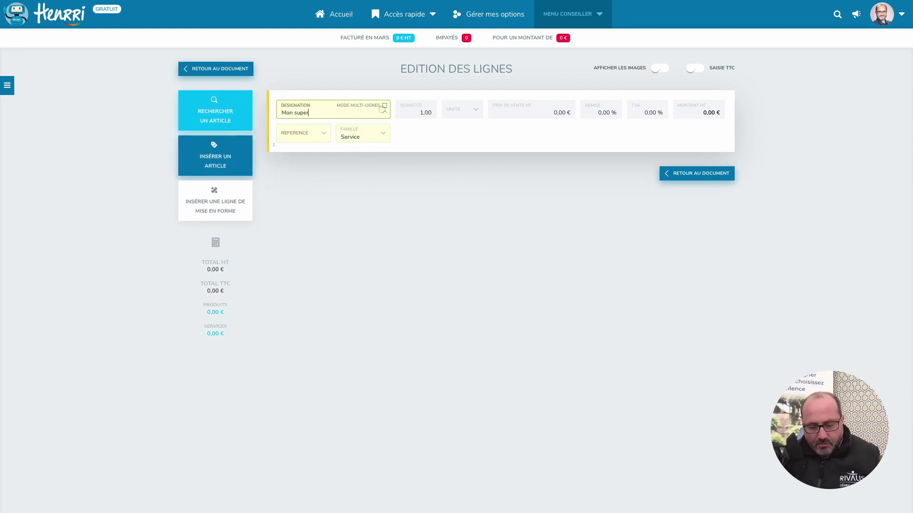
pyautogui.write(' service')
pyautogui.click(654, 208)
pyautogui.click(544, 111)
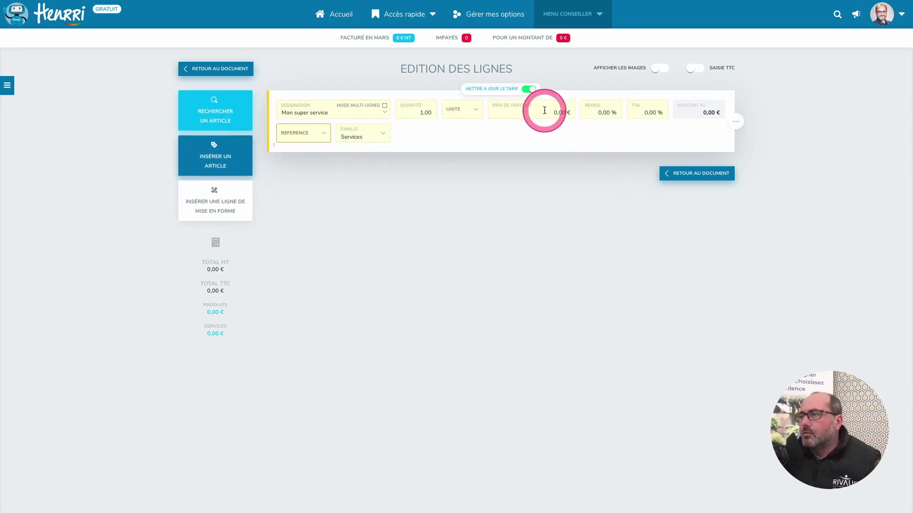
pyautogui.write('800')
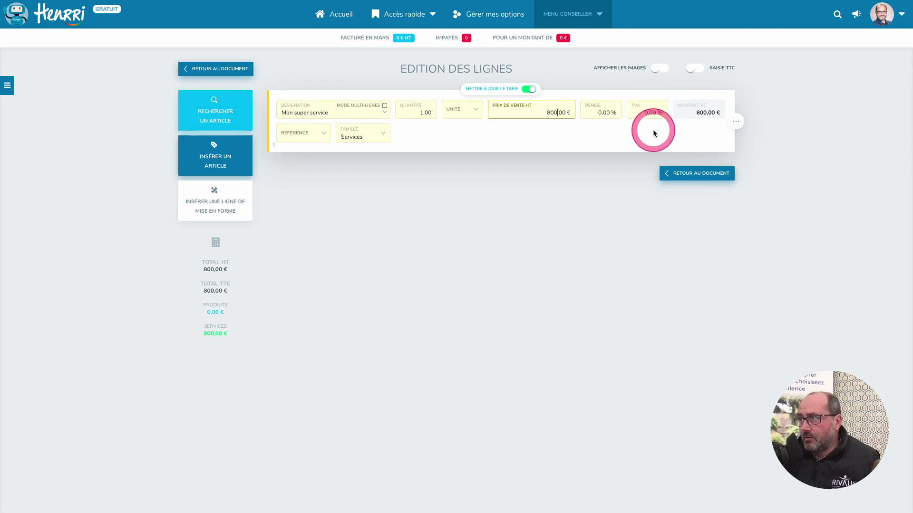
pyautogui.click(697, 168)
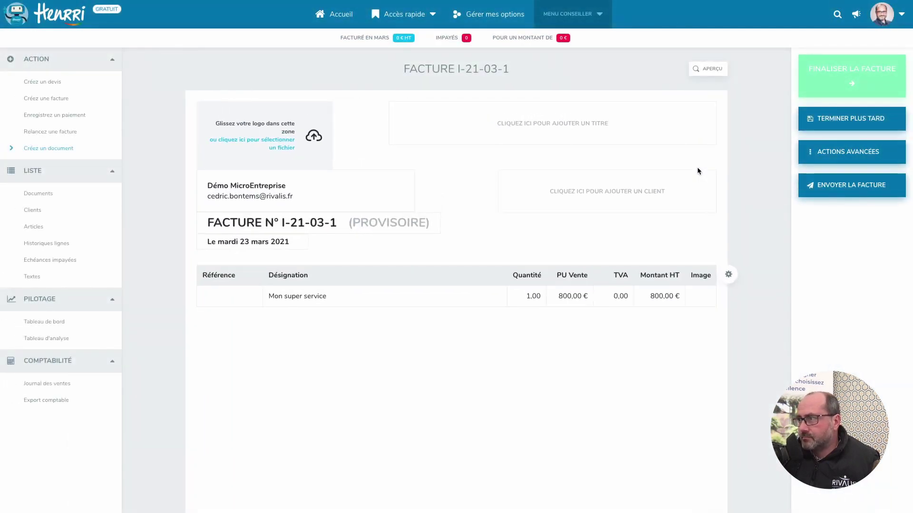
# Hide the TVA and Image columns in the line table and save the layout for all models (Devis, Facture ...)
pyautogui.scroll(-2, 613, 209)
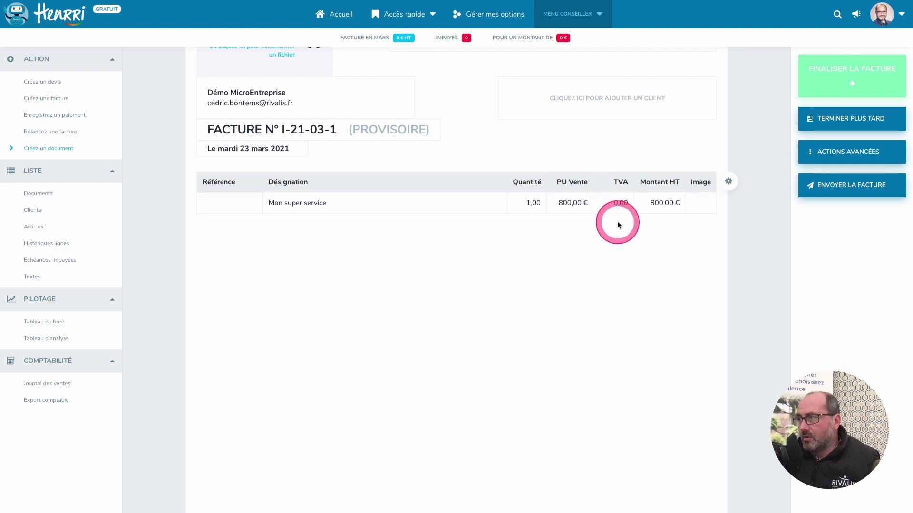
pyautogui.click(727, 182)
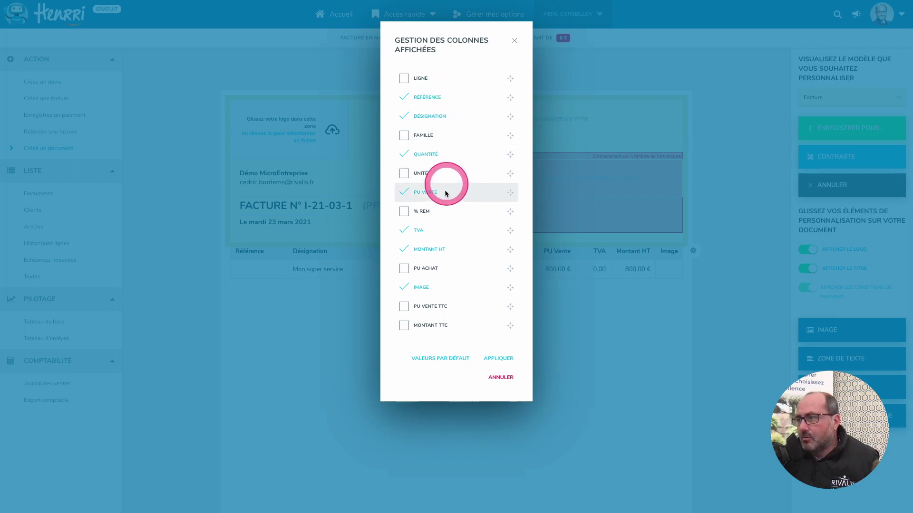
pyautogui.scroll(-1, 435, 312)
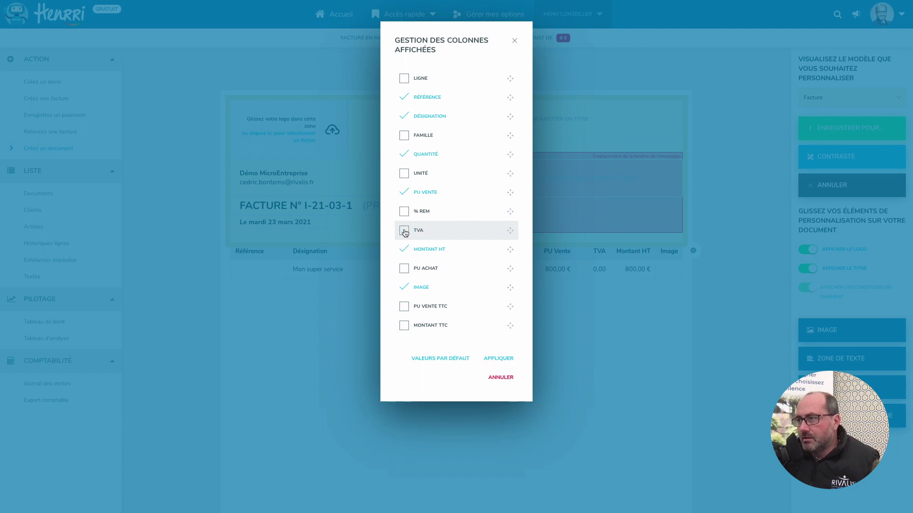
pyautogui.click(405, 287)
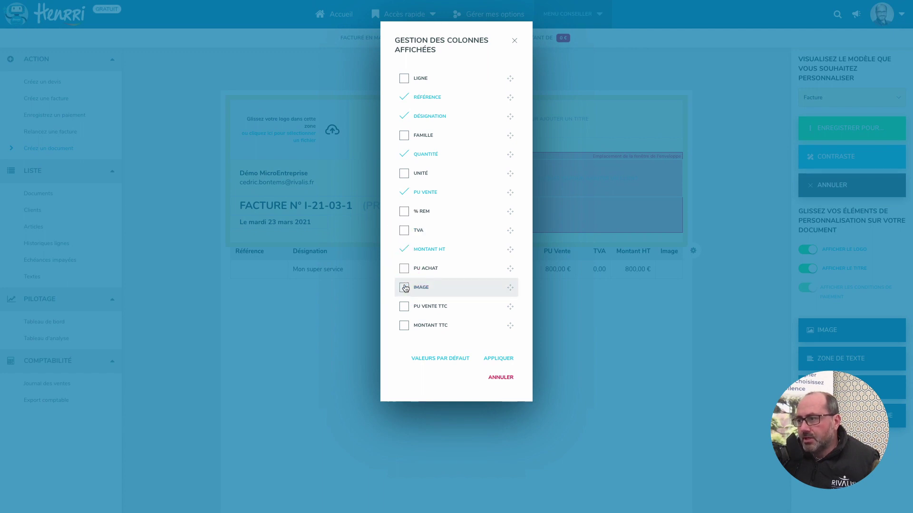
pyautogui.click(497, 358)
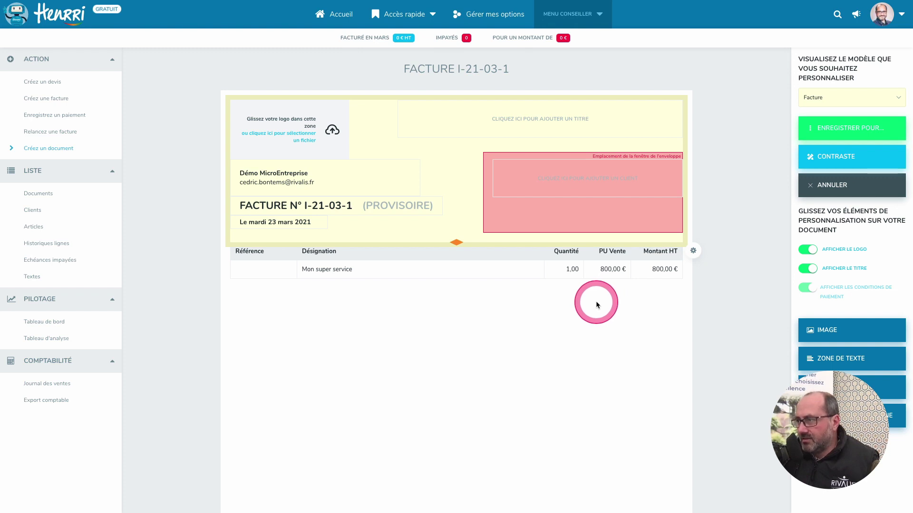
pyautogui.click(806, 133)
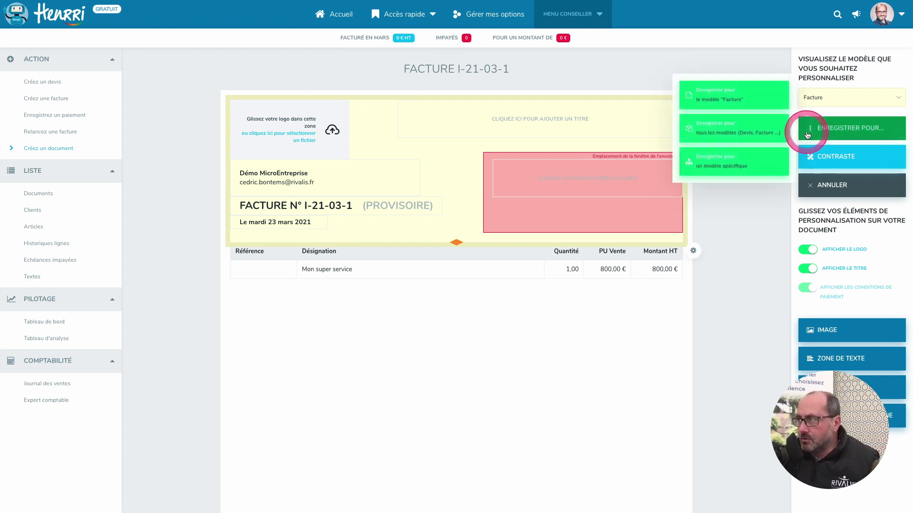
pyautogui.click(743, 131)
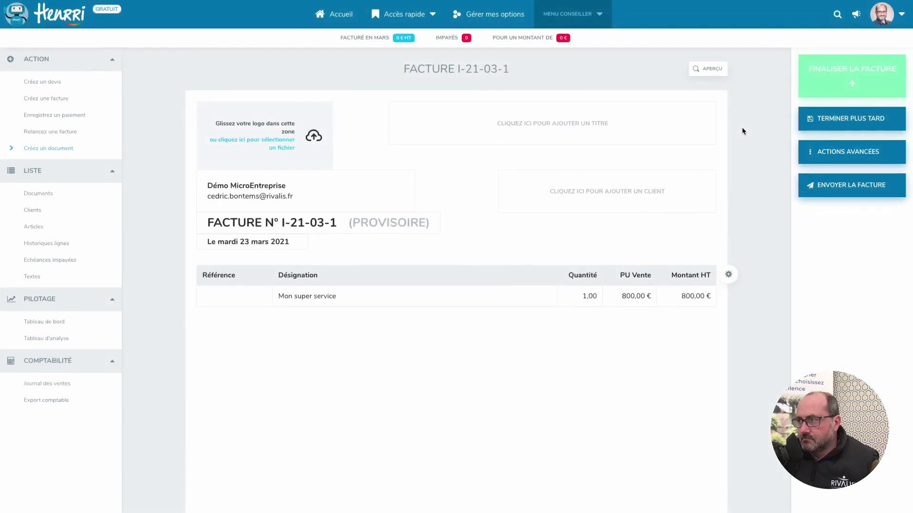
# Set the quantity of the "Mon super service" line to 2 and check the invoice's totals and footer
pyautogui.click(488, 298)
pyautogui.moveTo(485, 301); pyautogui.dragTo(239, 309)
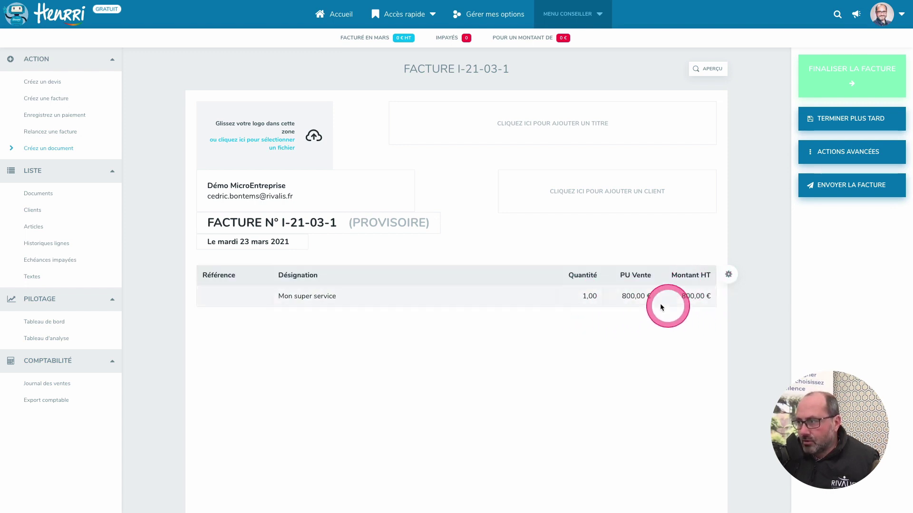
pyautogui.click(578, 296)
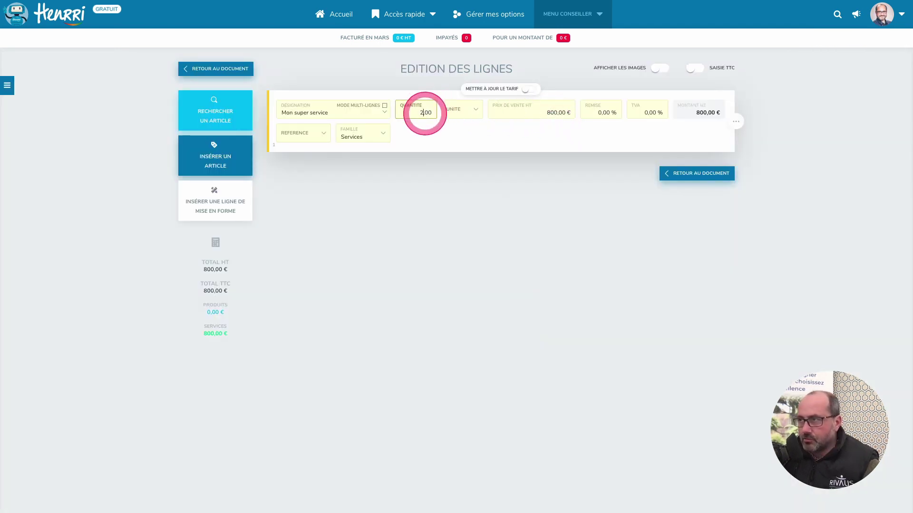
pyautogui.click(684, 173)
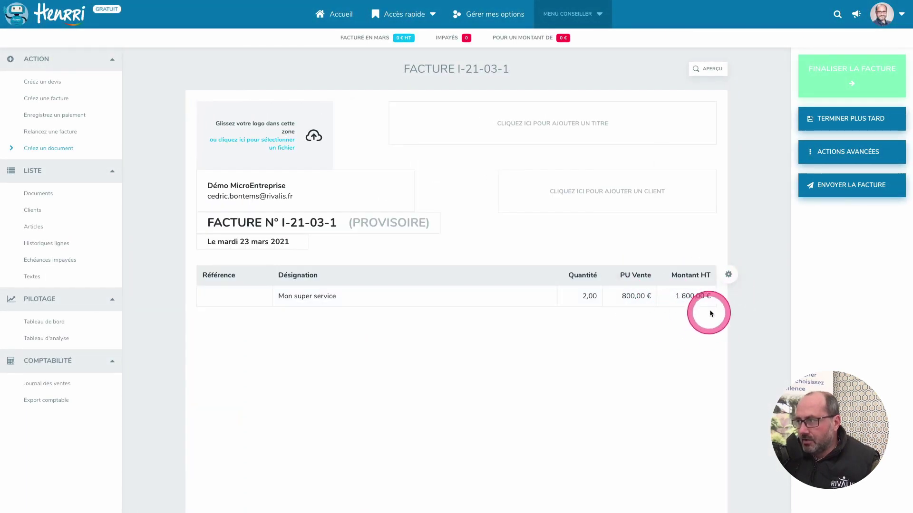
pyautogui.scroll(-1, 691, 333)
pyautogui.scroll(-5, 690, 336)
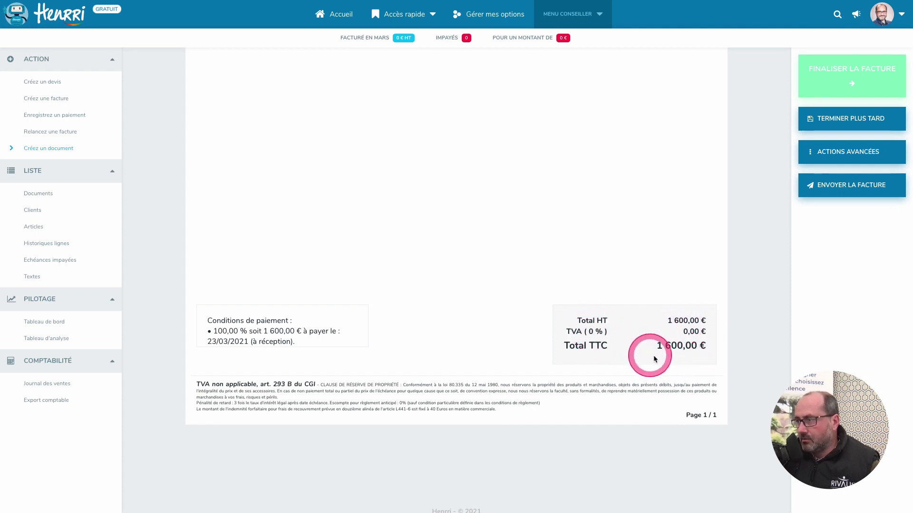
pyautogui.scroll(10, 687, 351)
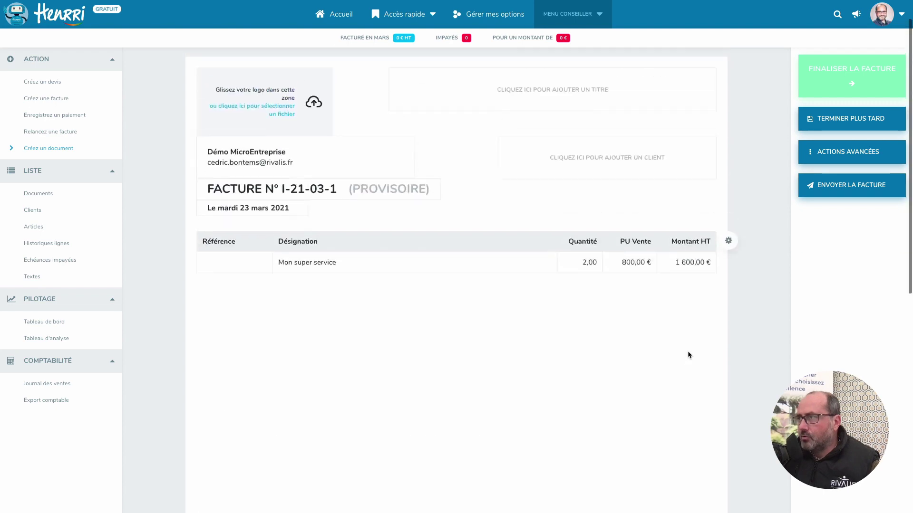
# Add a client with the company name "CLIENT" to the invoice
pyautogui.click(626, 209)
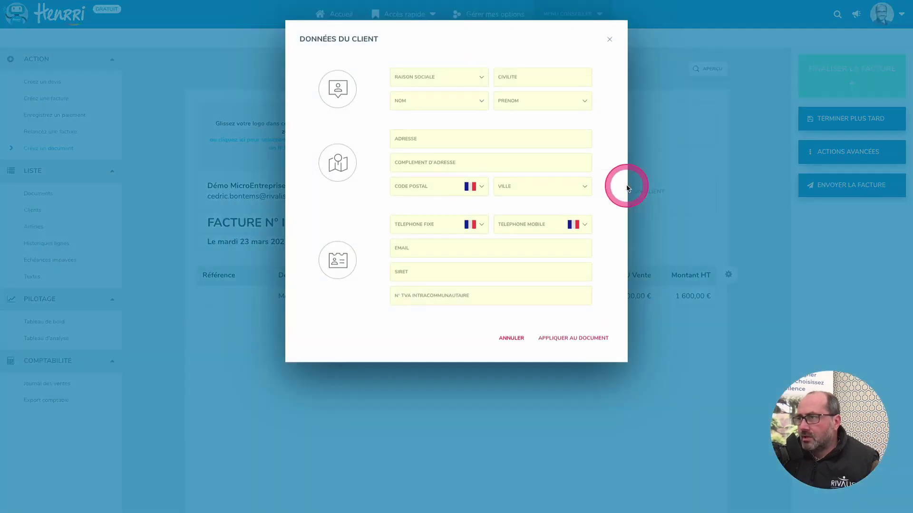
pyautogui.click(425, 75)
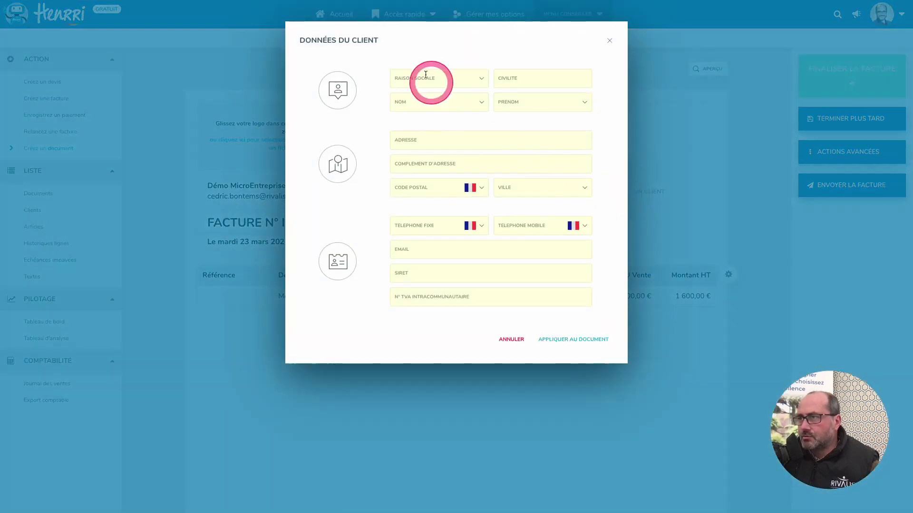
pyautogui.click(576, 340)
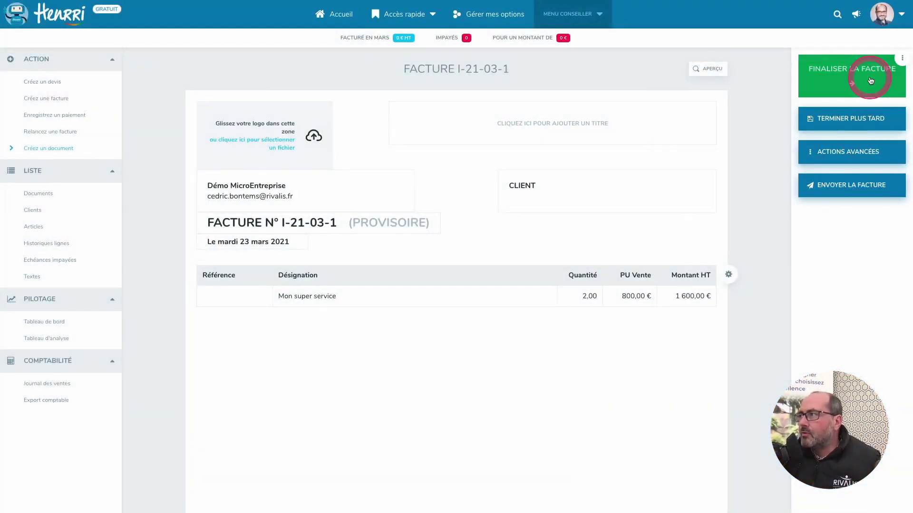
# Finalise the invoice as a definitive document and confirm the irreversible change
pyautogui.click(860, 64)
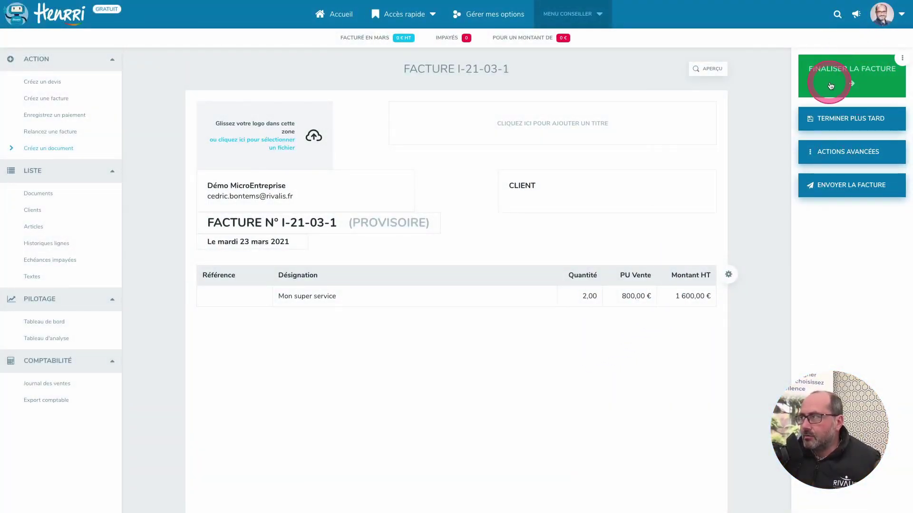
pyautogui.click(855, 62)
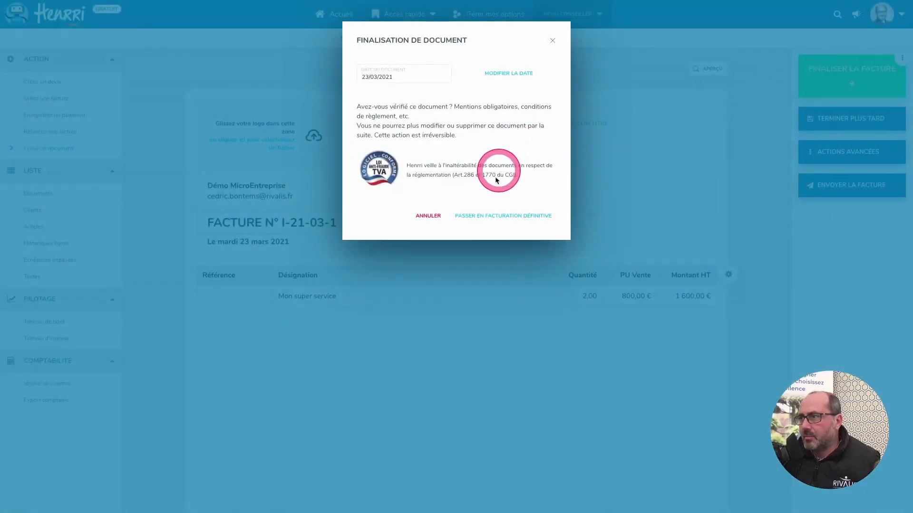
pyautogui.click(514, 217)
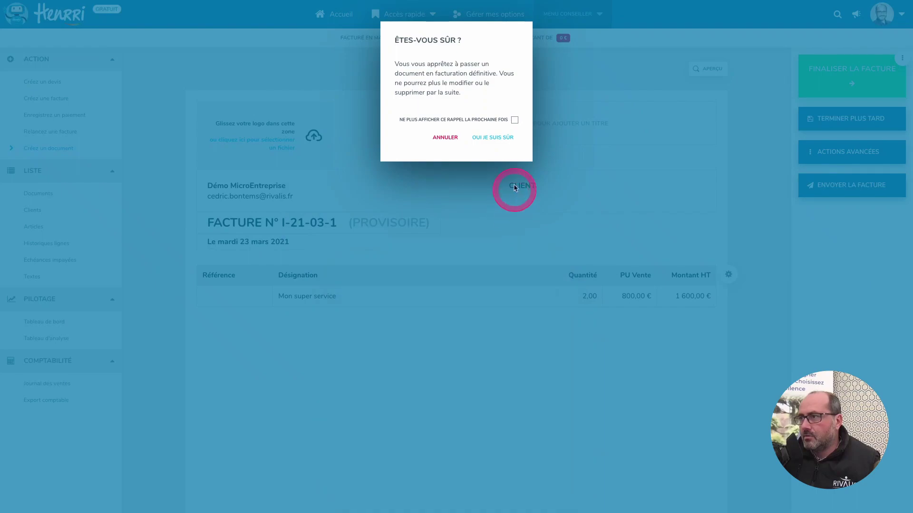
pyautogui.click(502, 140)
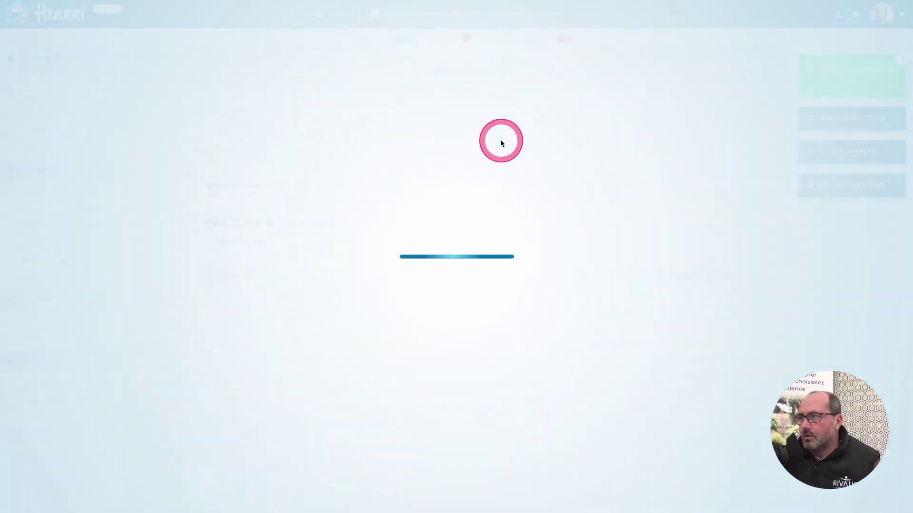